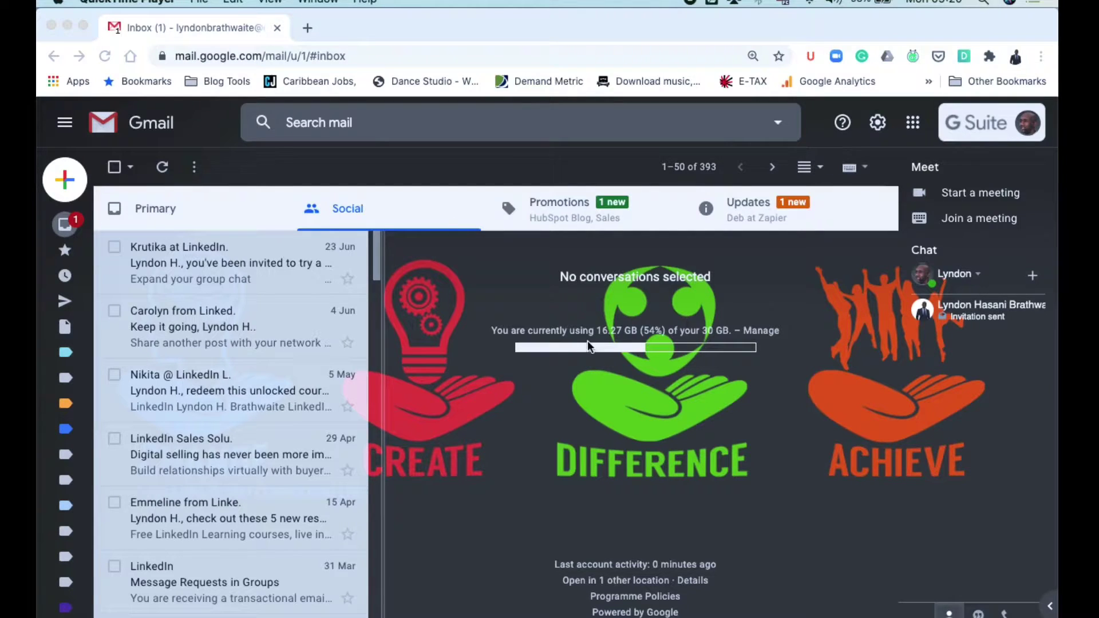
- Open Chrome's Extensions page from the three-dot menu under More Tools
{"action": "left_click", "coordinate": [1041, 57]}
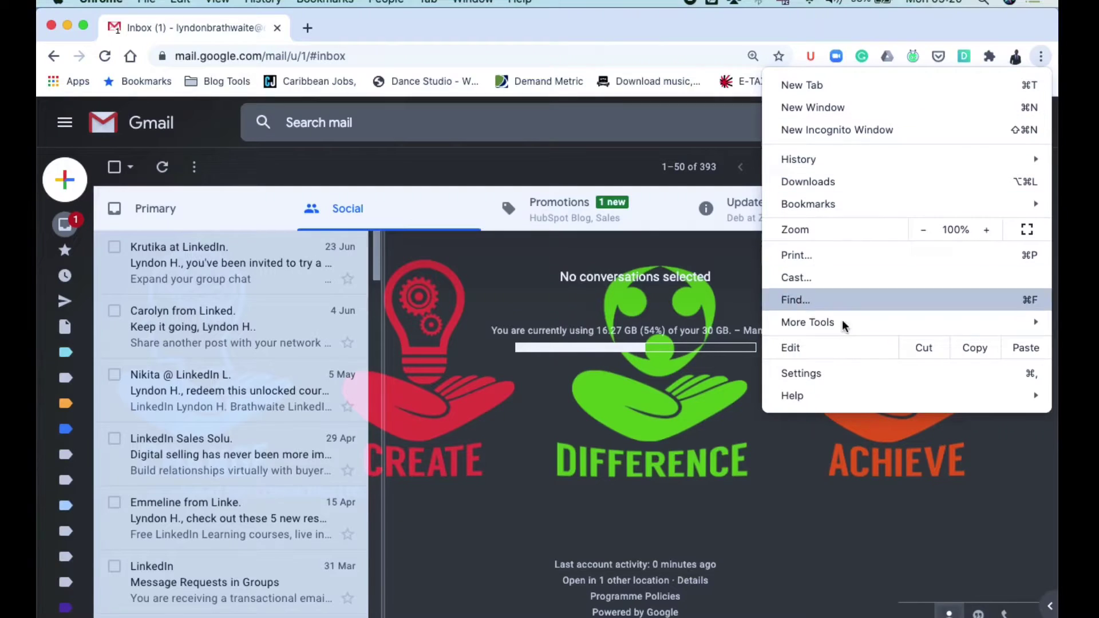
{"action": "mouse_move", "coordinate": [844, 327]}
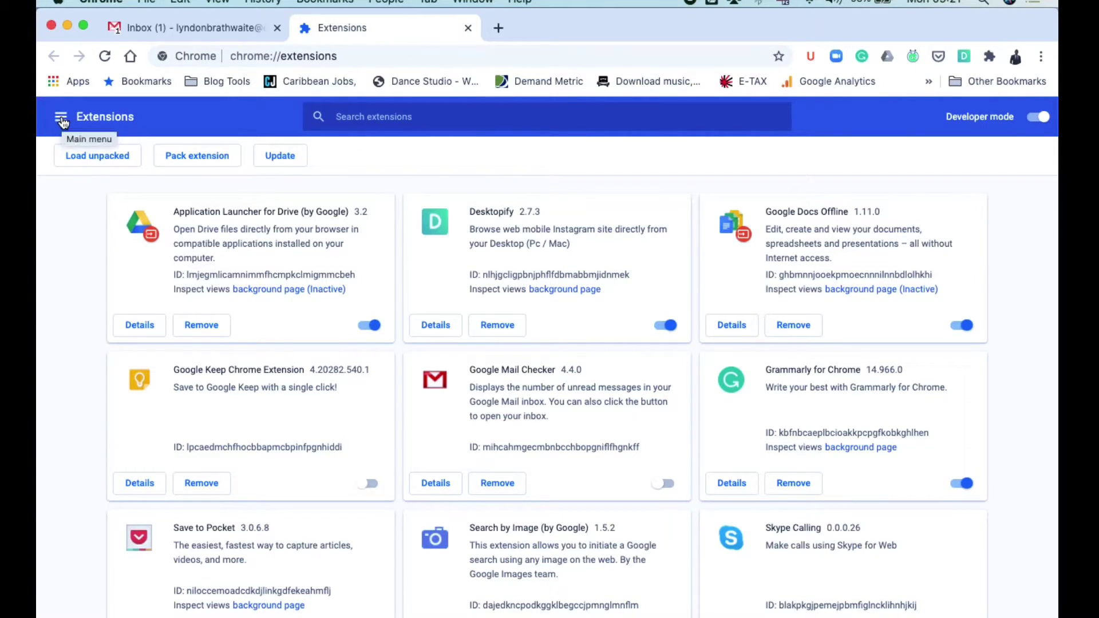
- Go to the Chrome Web Store and search for 'HubSpot'
{"action": "left_click", "coordinate": [61, 119]}
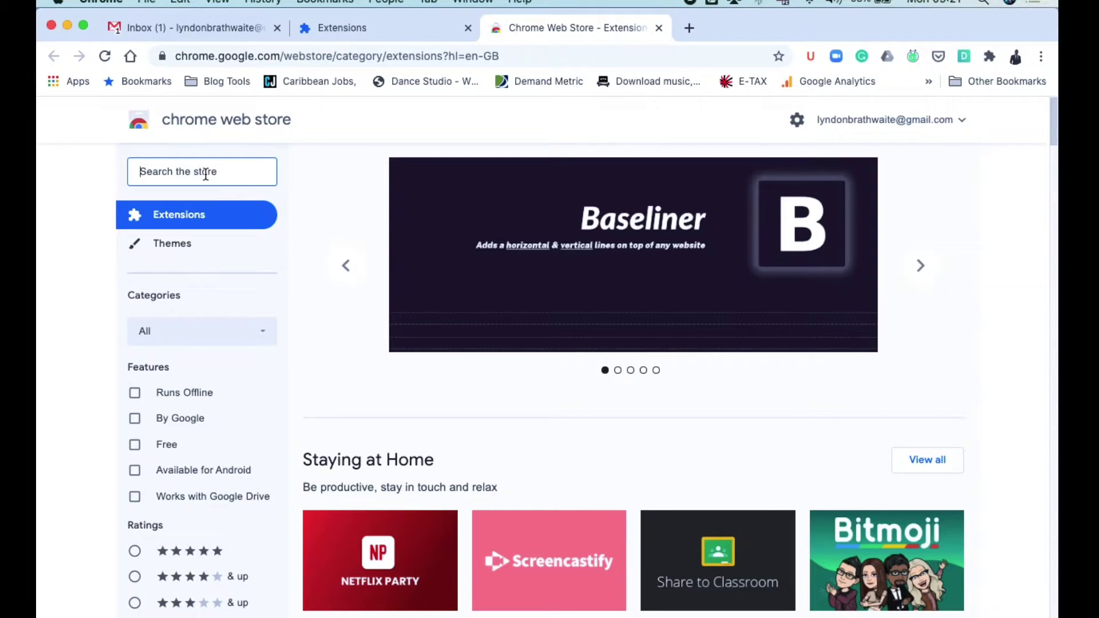
{"action": "type", "text": "HubSpo"}
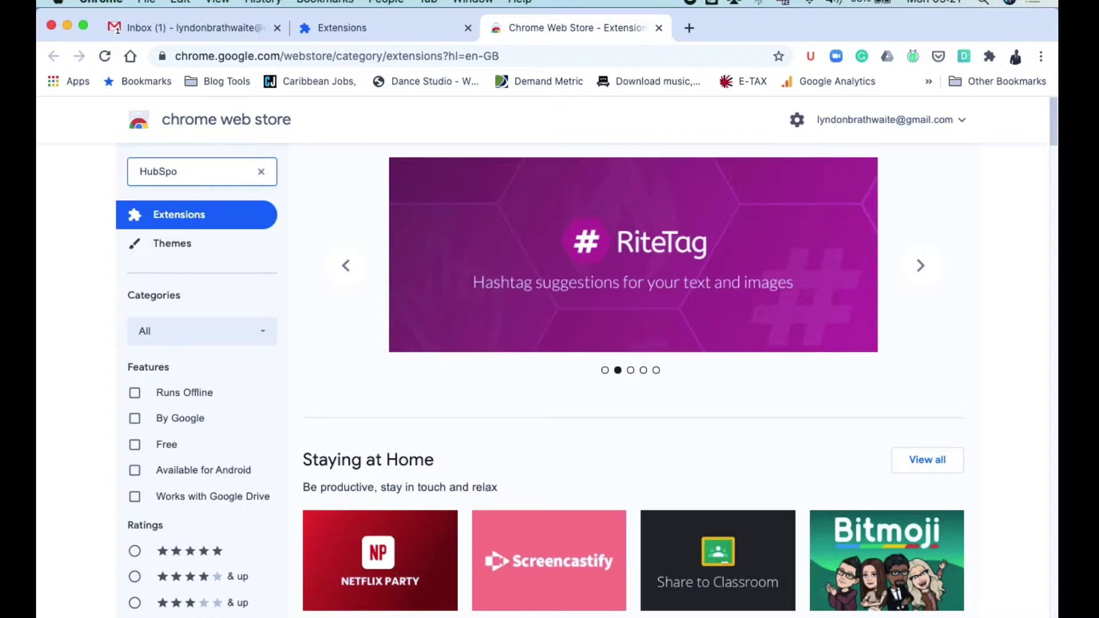
{"action": "type", "text": "ptt"}
{"action": "key", "text": "Return"}
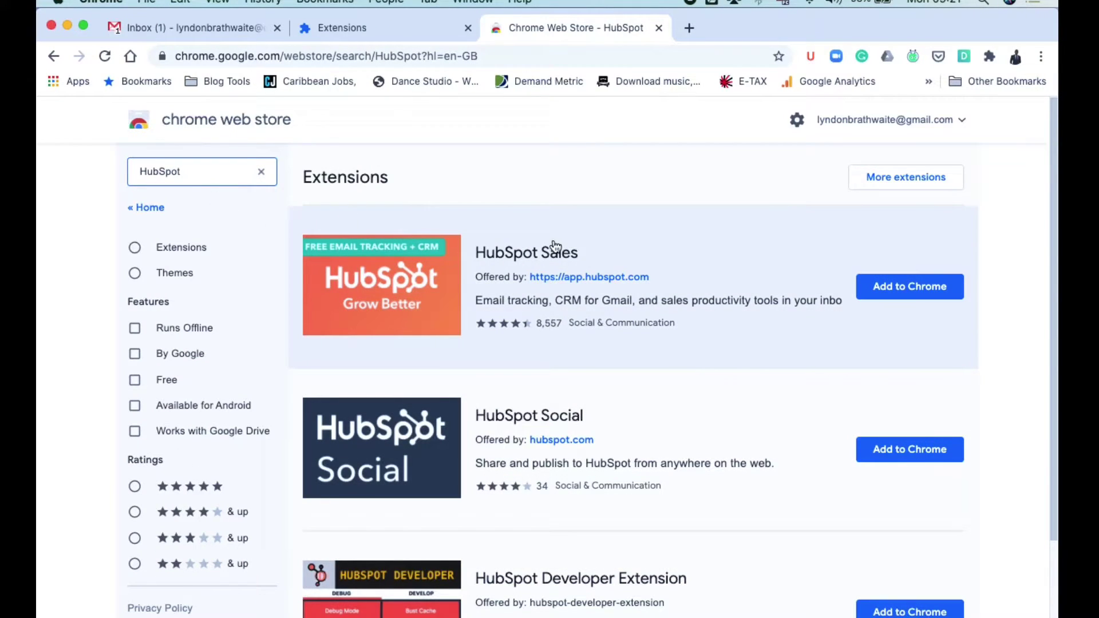
- Open the HubSpot Sales result and scroll through its Overview and back to the top
{"action": "left_click", "coordinate": [678, 259]}
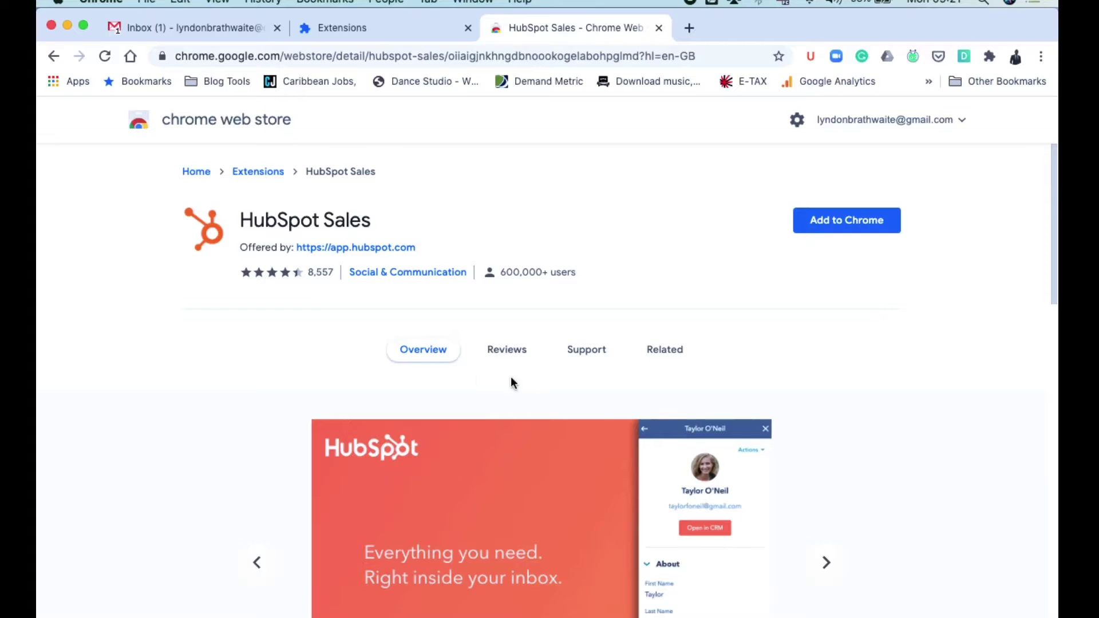
{"action": "scroll", "coordinate": [438, 375], "scroll_direction": "down", "scroll_amount": 5}
{"action": "scroll", "coordinate": [438, 373], "scroll_direction": "down", "scroll_amount": 10}
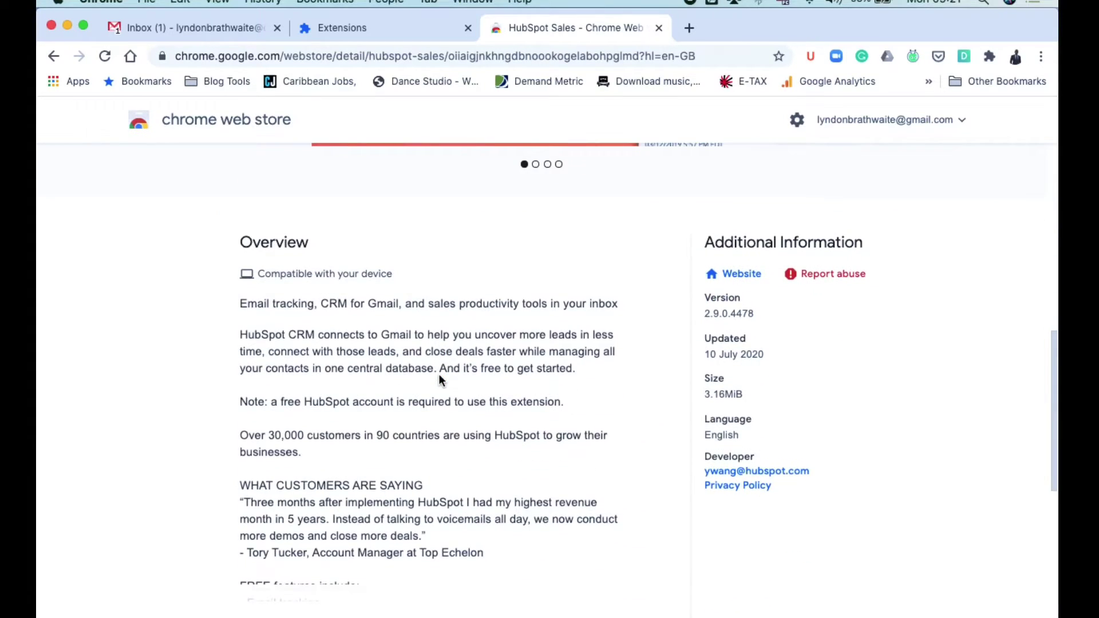
{"action": "scroll", "coordinate": [439, 374], "scroll_direction": "up", "scroll_amount": 9}
{"action": "scroll", "coordinate": [439, 376], "scroll_direction": "up", "scroll_amount": 5}
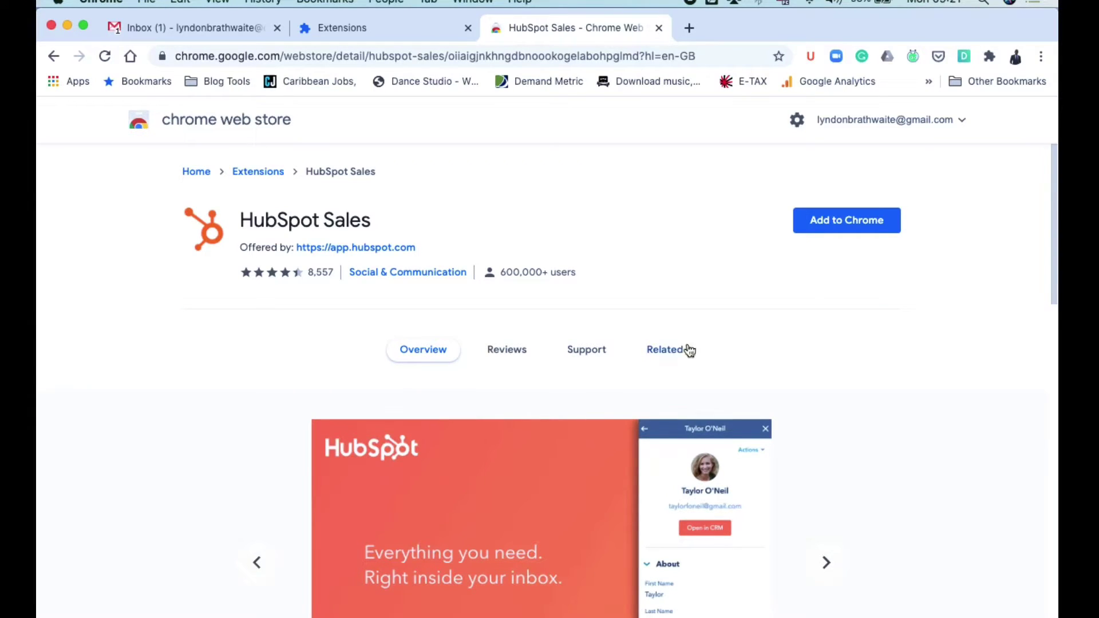
- Add HubSpot Sales to Chrome, confirm its permissions, and dismiss the 'has been added' notice
{"action": "left_click", "coordinate": [852, 225]}
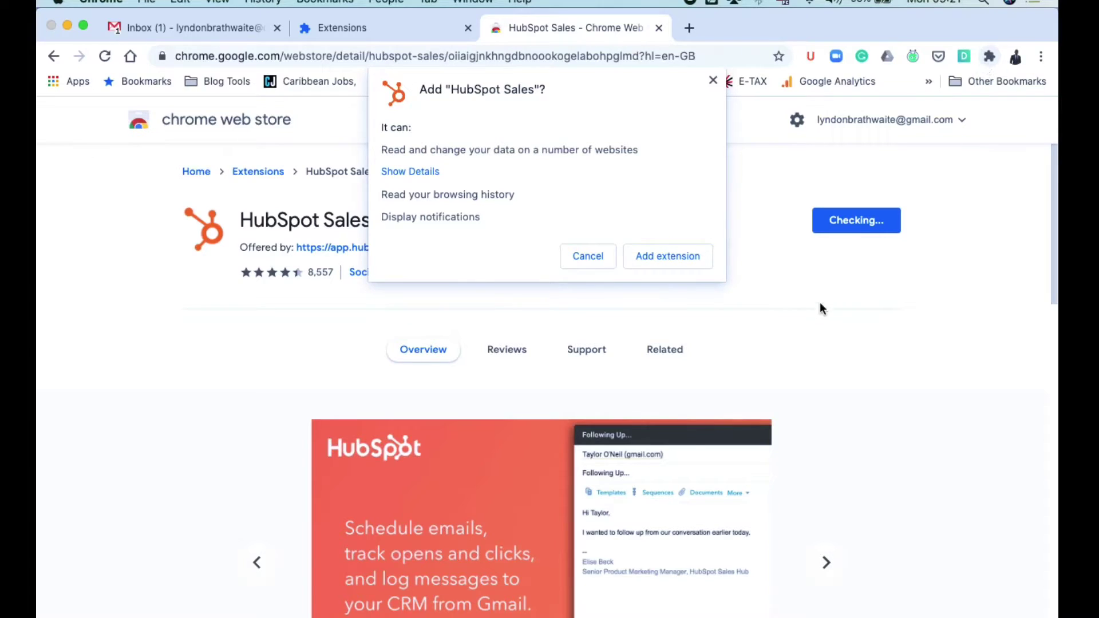
{"action": "left_click", "coordinate": [658, 256]}
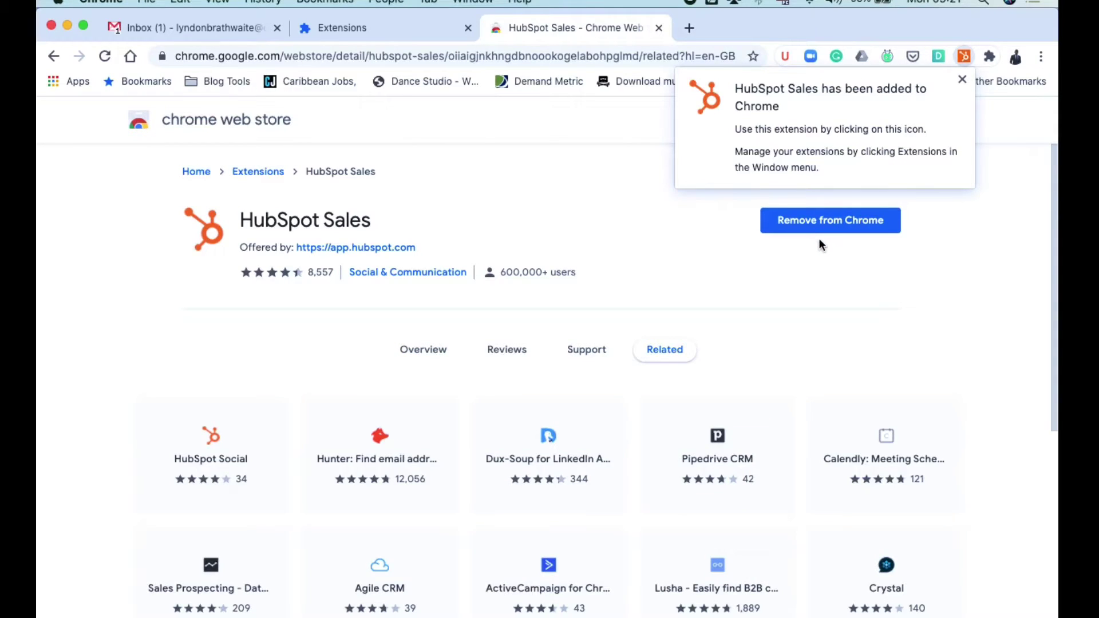
{"action": "left_click", "coordinate": [965, 80]}
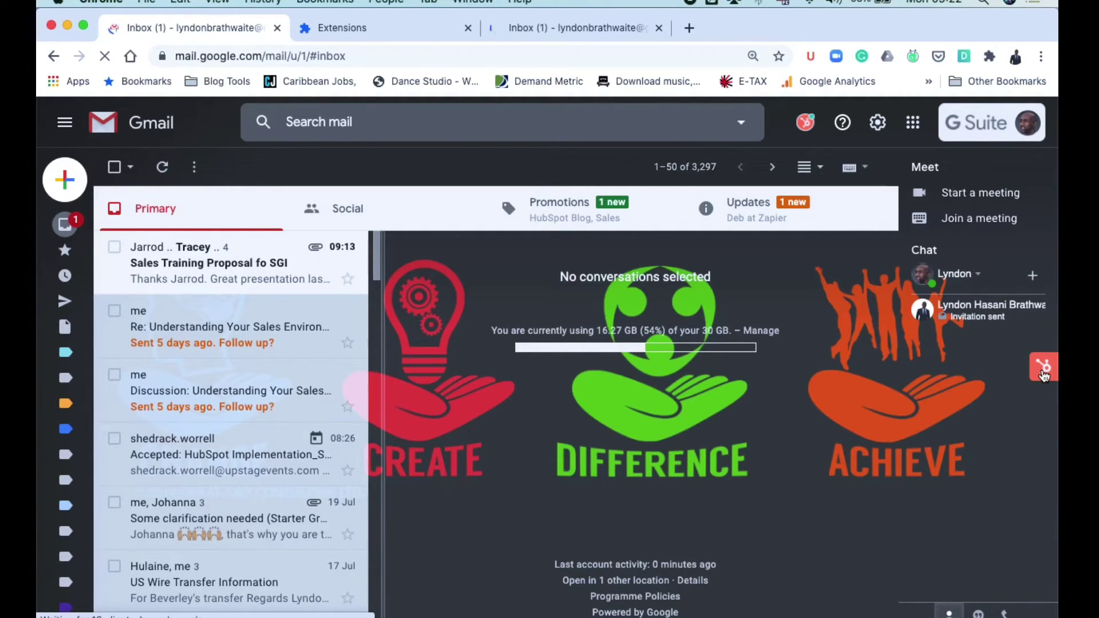
- Open the HubSpot contacts sidebar beside the Gmail inbox and scroll its list
{"action": "left_click", "coordinate": [1043, 374]}
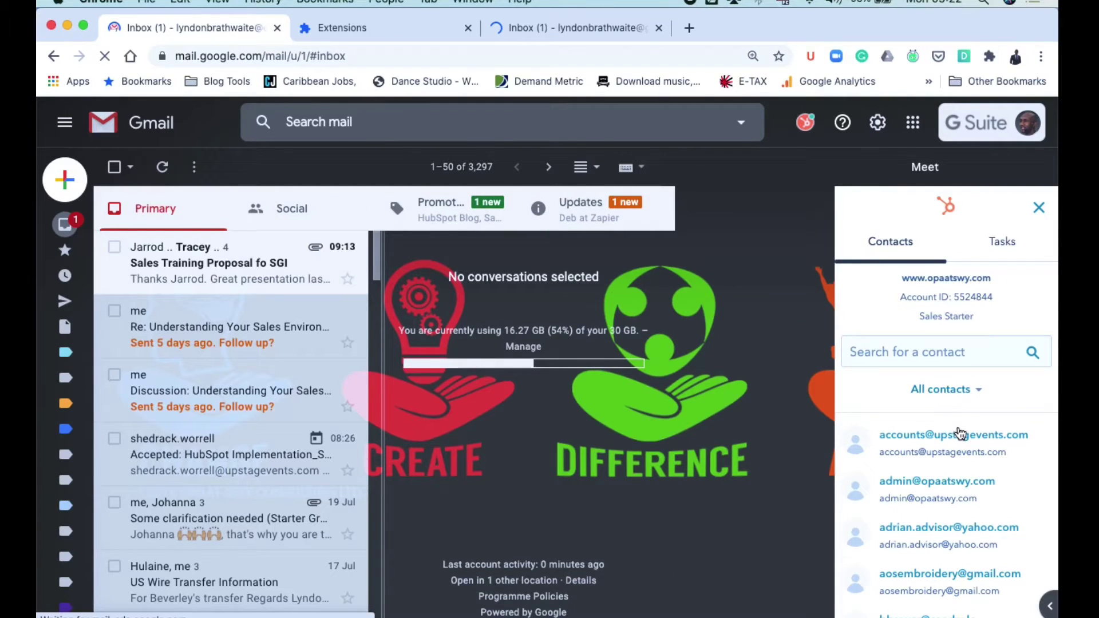
{"action": "scroll", "coordinate": [961, 435], "scroll_direction": "down", "scroll_amount": 5}
{"action": "scroll", "coordinate": [962, 437], "scroll_direction": "up", "scroll_amount": 5}
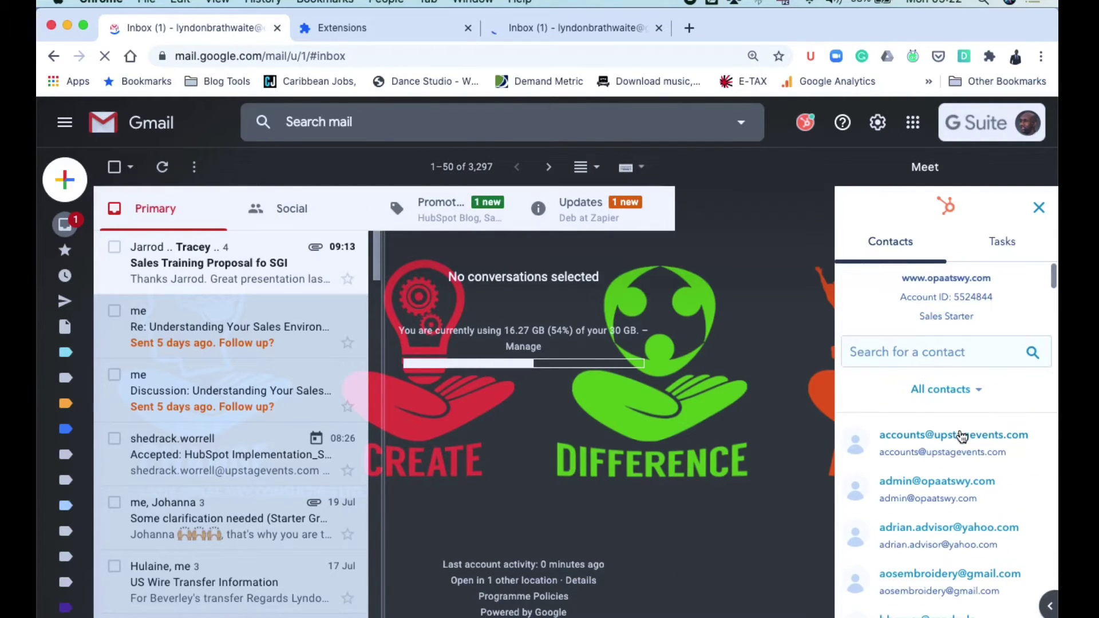
- Search the HubSpot contacts by typing a contact's name
{"action": "left_click", "coordinate": [905, 356]}
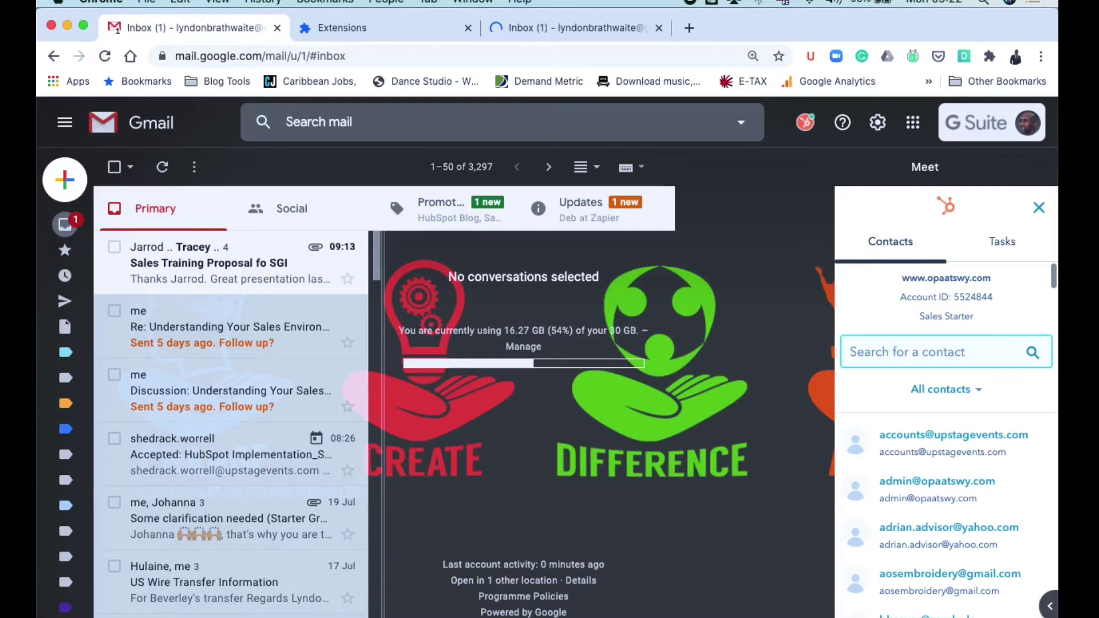
{"action": "type", "text": "opaatswy"}
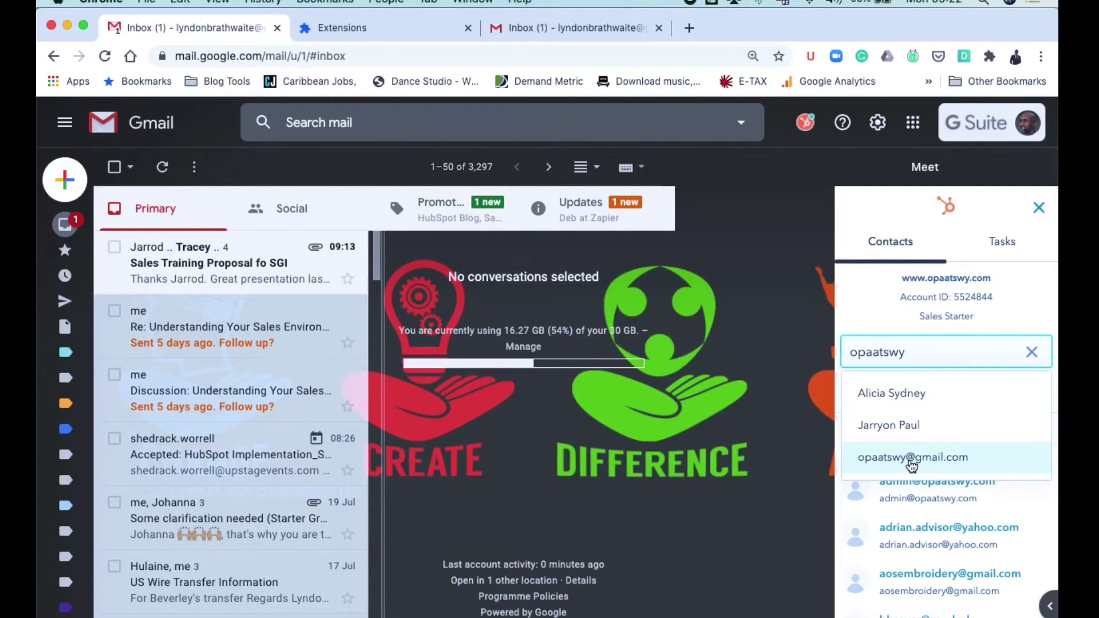
{"action": "key", "text": "BackSpace"}
{"action": "key", "text": "BackSpace"}
{"action": "key", "text": "BackSpace"}
{"action": "key", "text": "BackSpace"}
{"action": "key", "text": "BackSpace"}
{"action": "key", "text": "BackSpace"}
{"action": "key", "text": "BackSpace"}
{"action": "key", "text": "BackSpace"}
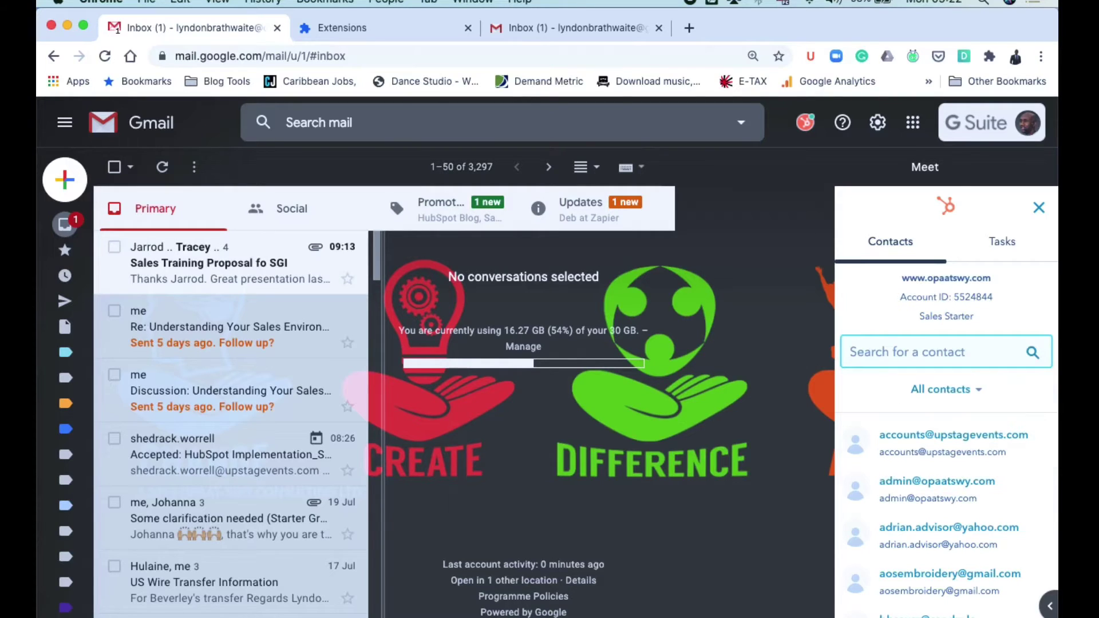
{"action": "type", "text": "Lyndon"}
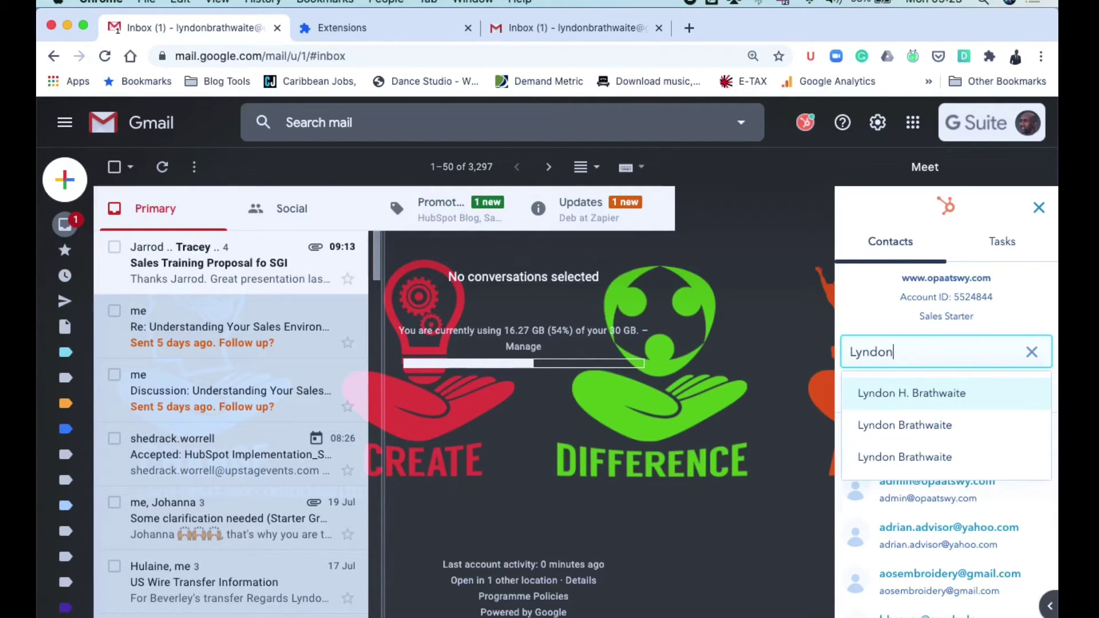
- Clear the contact search, view the HubSpot Tasks list, then return to Contacts
{"action": "left_click", "coordinate": [1031, 356]}
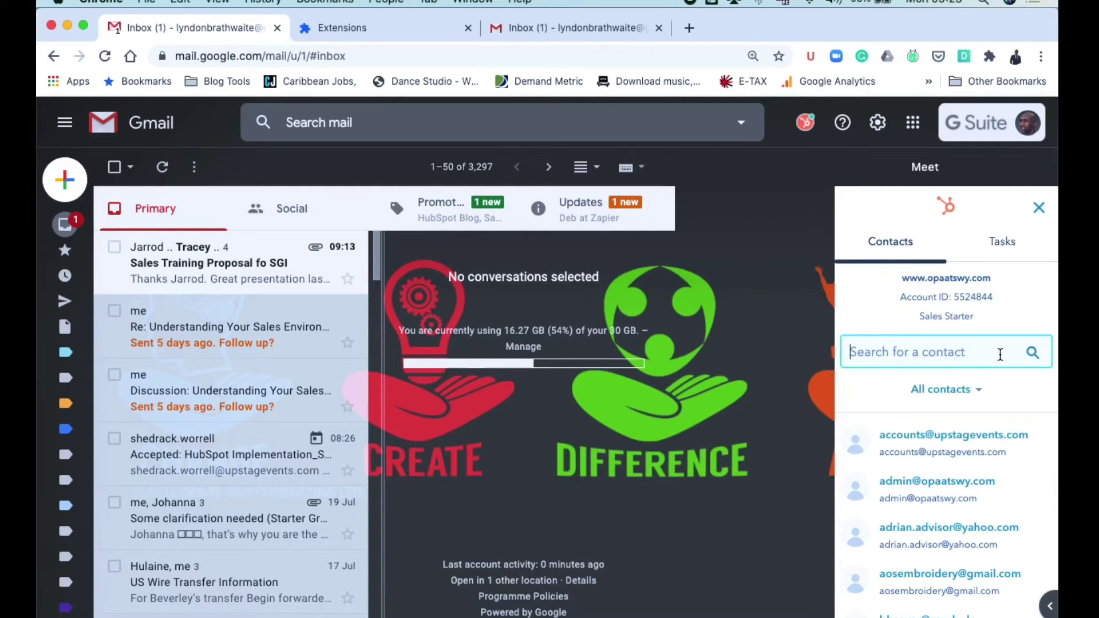
{"action": "left_click", "coordinate": [1003, 250]}
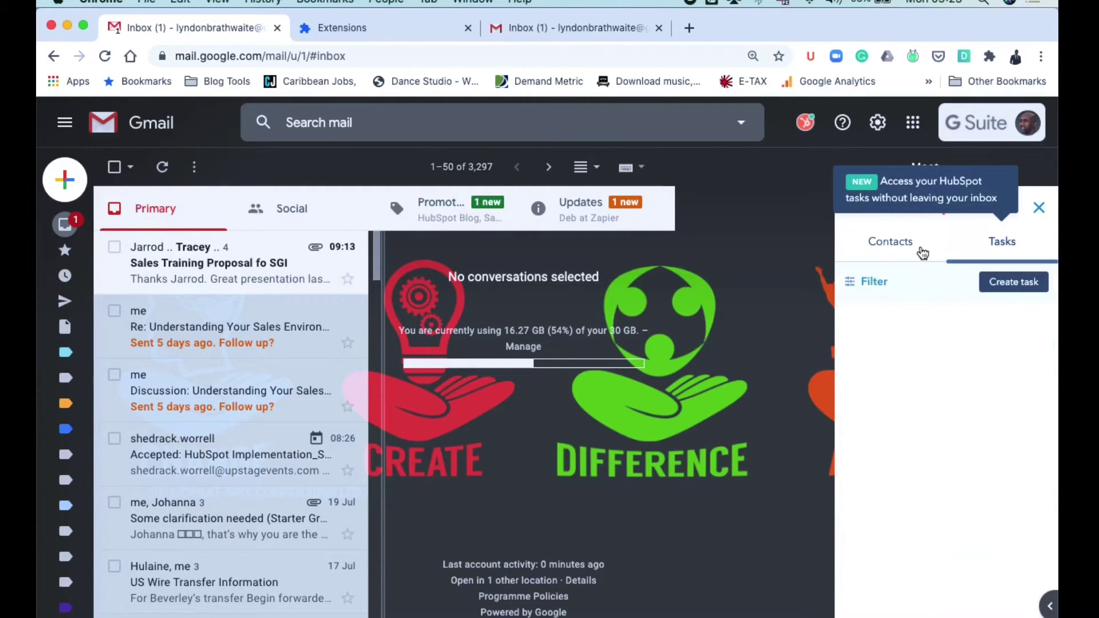
{"action": "left_click", "coordinate": [899, 249]}
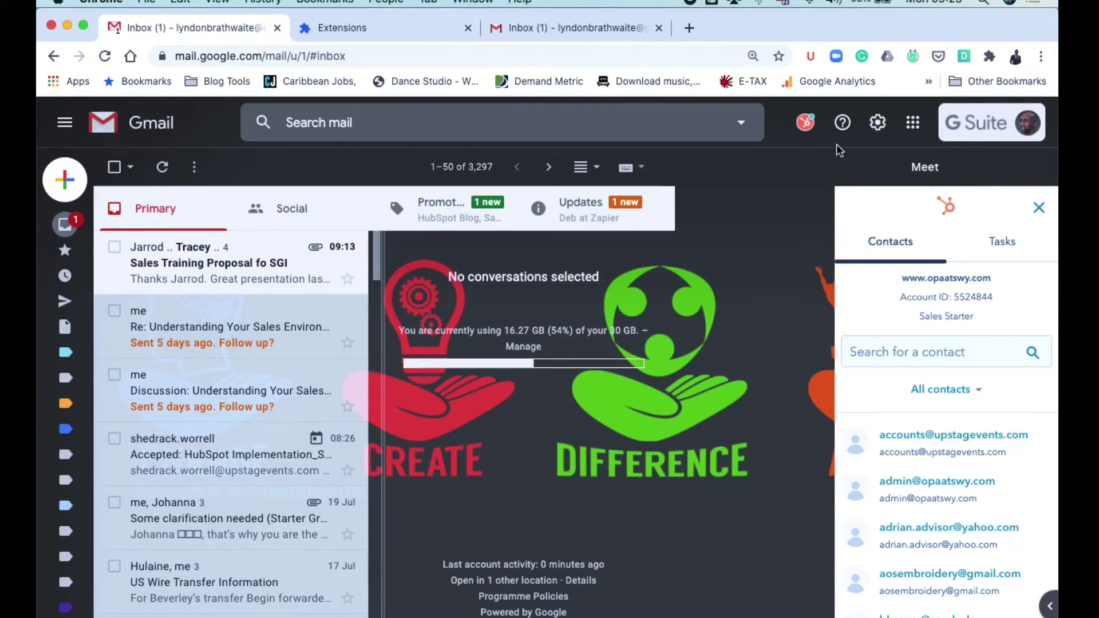
- Look through the HubSpot extension settings menu, then close the HubSpot sidebar
{"action": "left_click", "coordinate": [811, 127]}
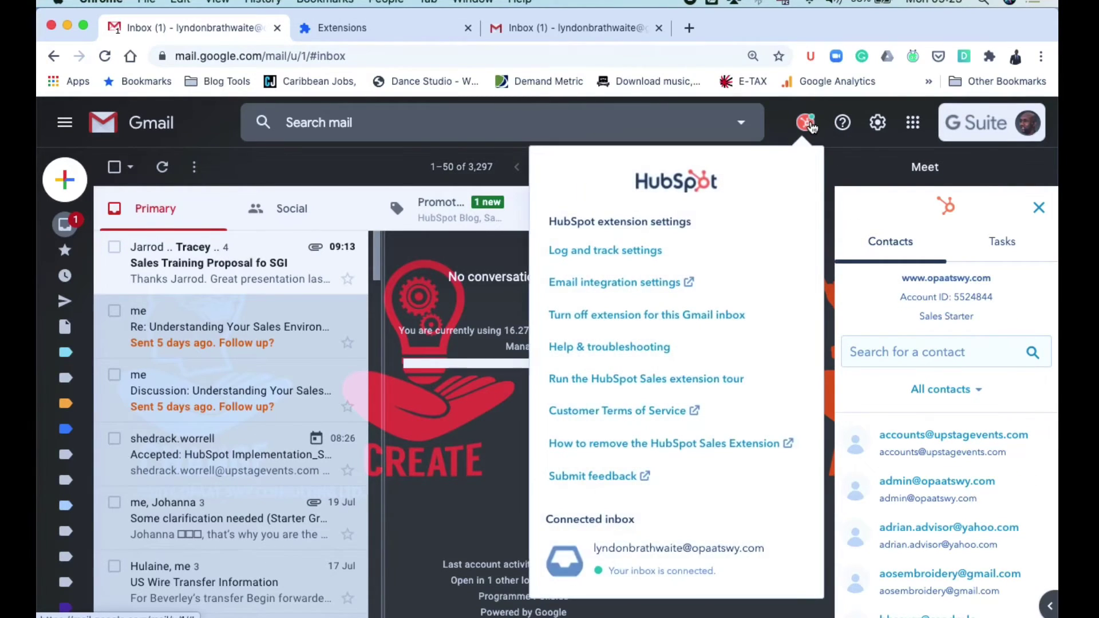
{"action": "scroll", "coordinate": [670, 392], "scroll_direction": "down", "scroll_amount": 5}
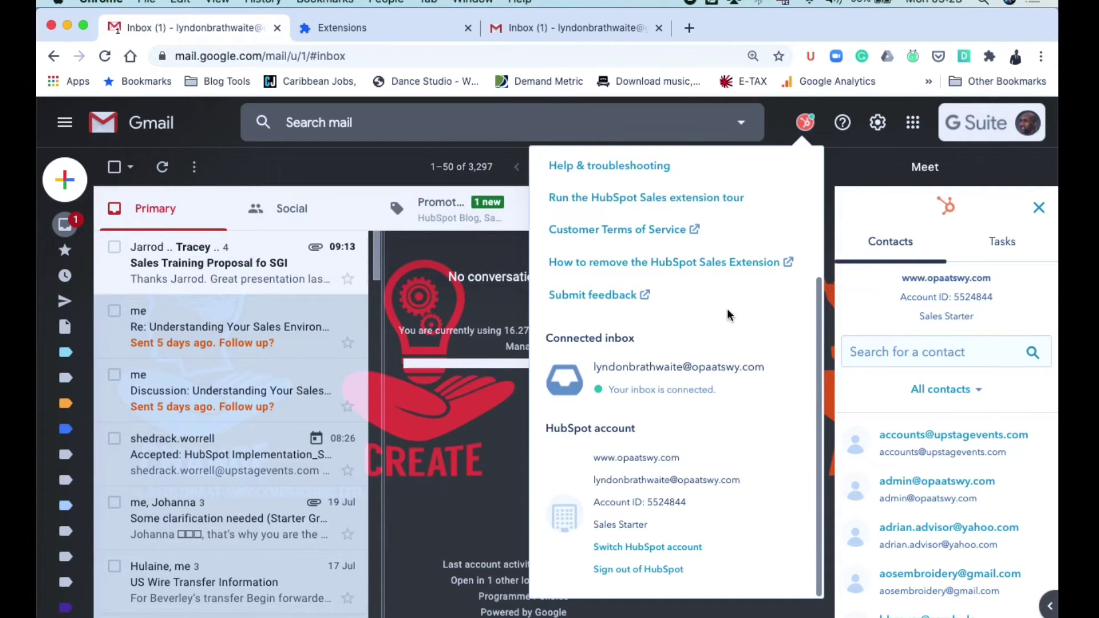
{"action": "scroll", "coordinate": [727, 308], "scroll_direction": "up", "scroll_amount": 5}
{"action": "left_click", "coordinate": [1039, 208]}
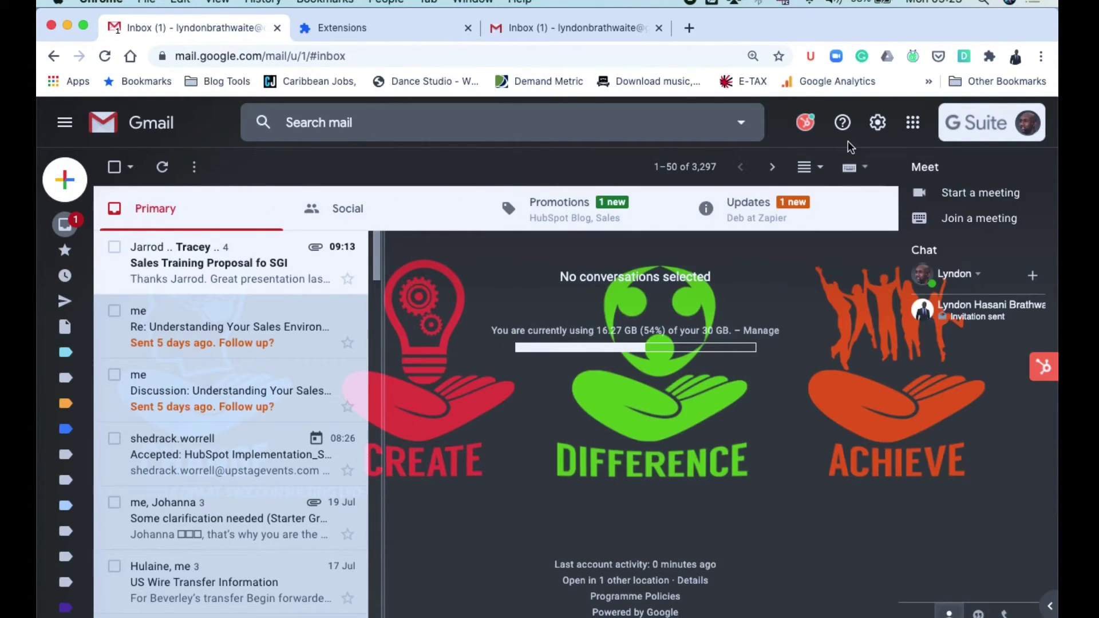